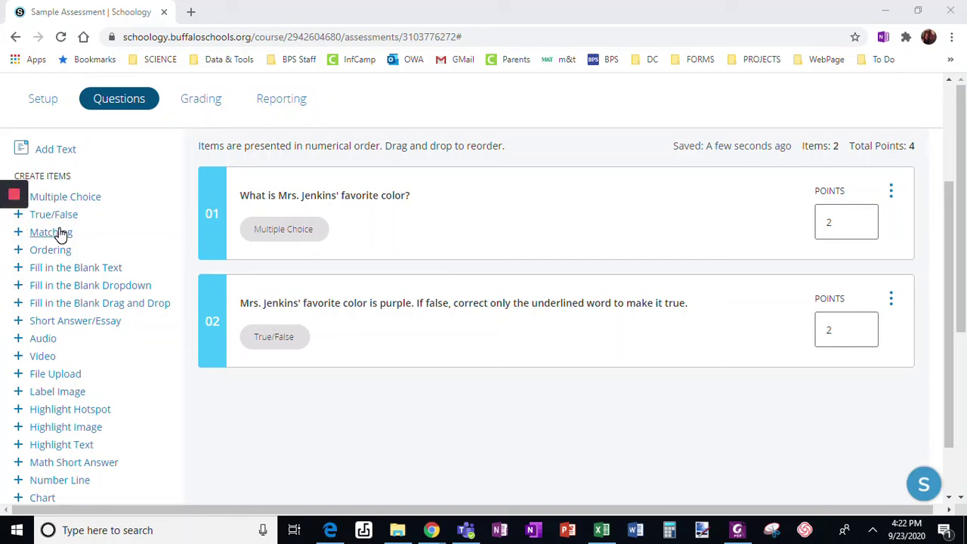
# Step: Add a Matching question with the instructions 'Match the information about' plus the teacher's name
pyautogui.click(61, 233)
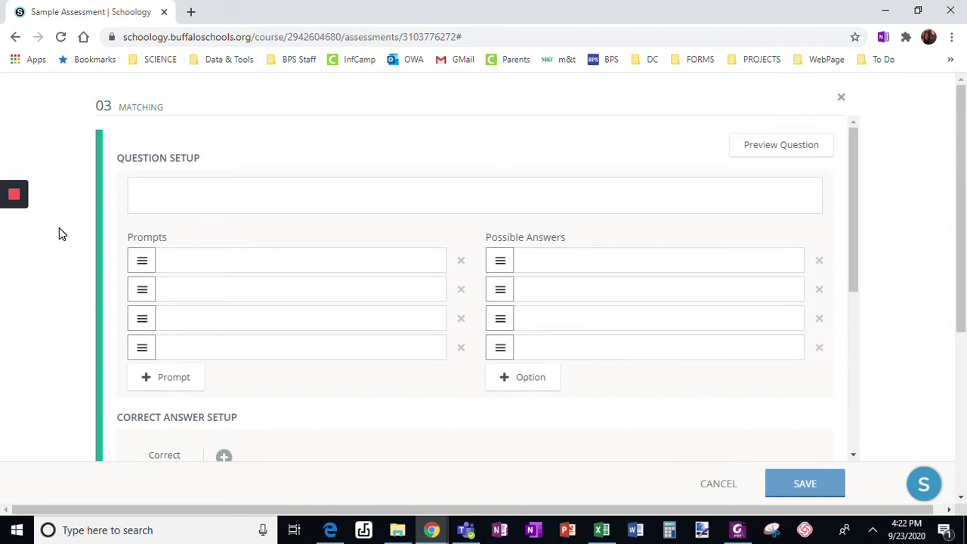
pyautogui.click(230, 198)
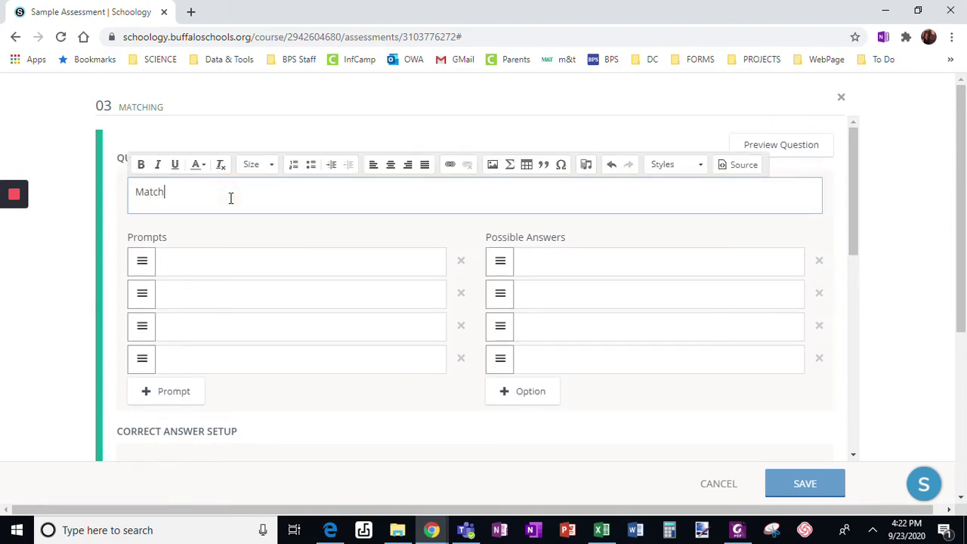
pyautogui.write('Match the information about Mrs. Jenkins')
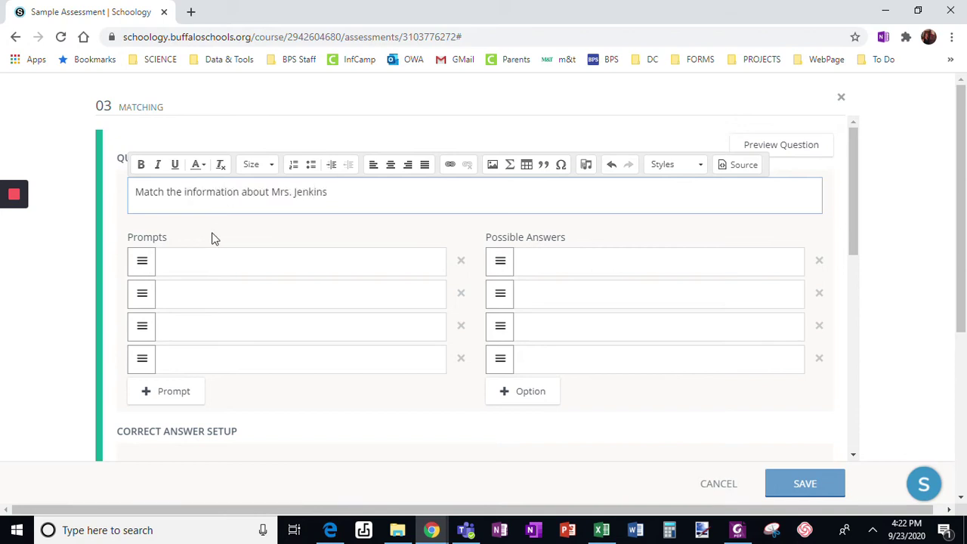
# Step: Enter prompts favorite color, number of cats she owns, color of her car, children living at home
pyautogui.click(200, 259)
pyautogui.write('faa')
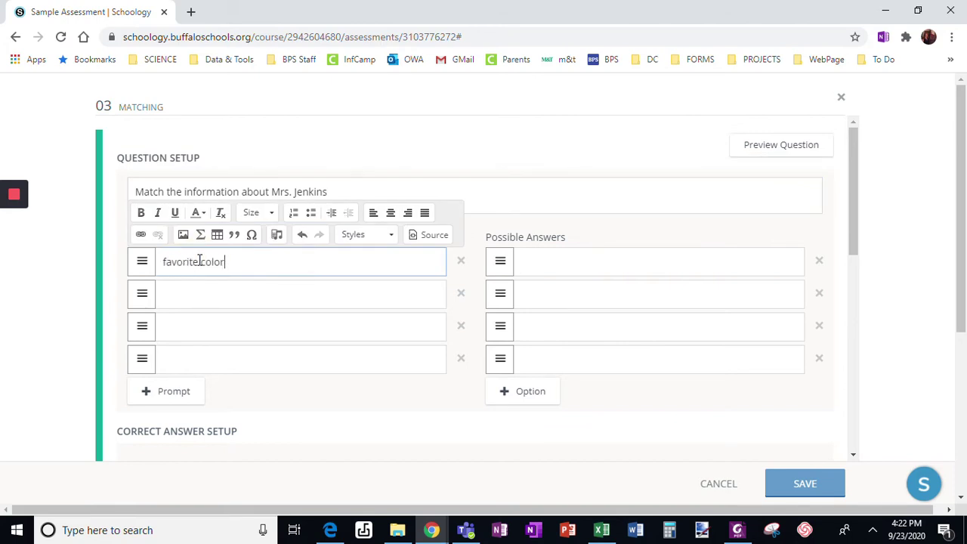
pyautogui.click(296, 291)
pyautogui.write('number')
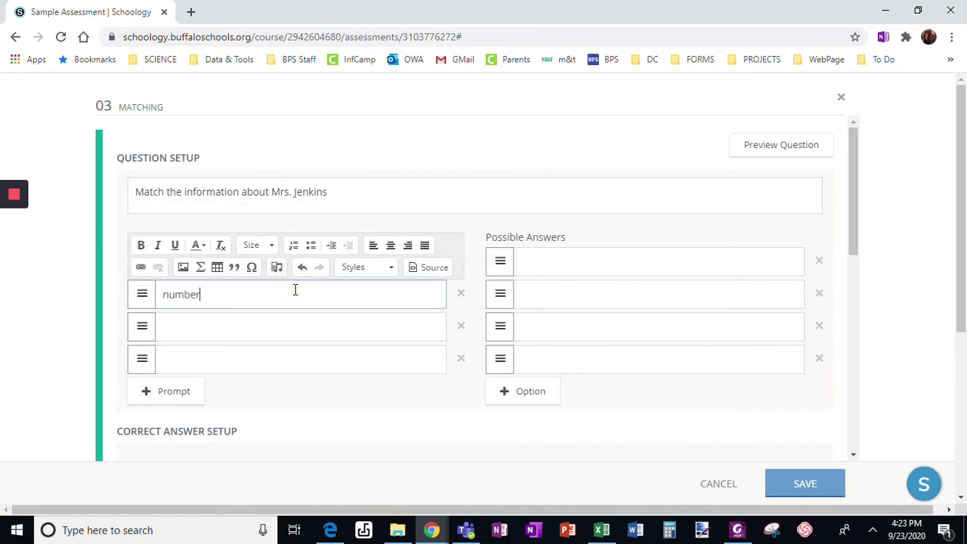
pyautogui.write(' of cats she owns')
pyautogui.click(237, 327)
pyautogui.write('col')
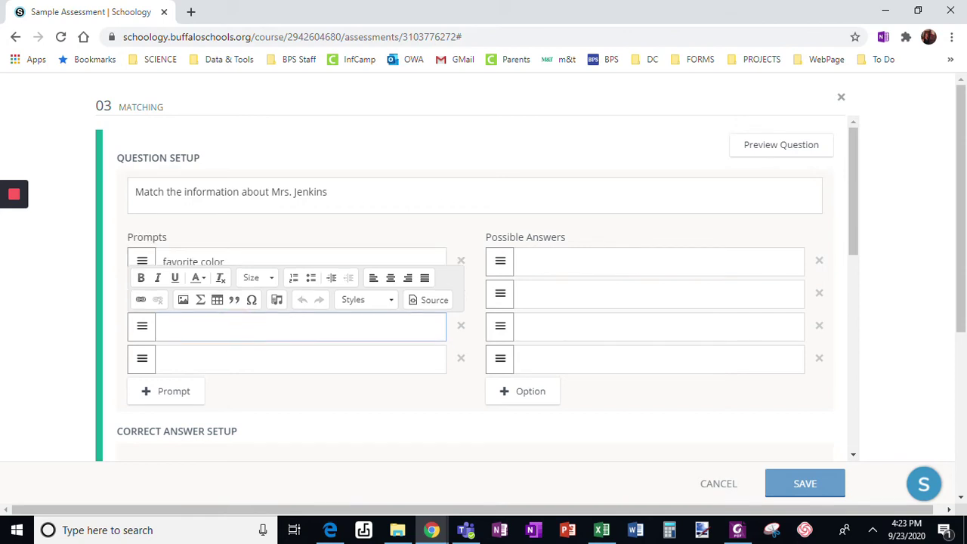
pyautogui.write('or of her car')
pyautogui.click(210, 369)
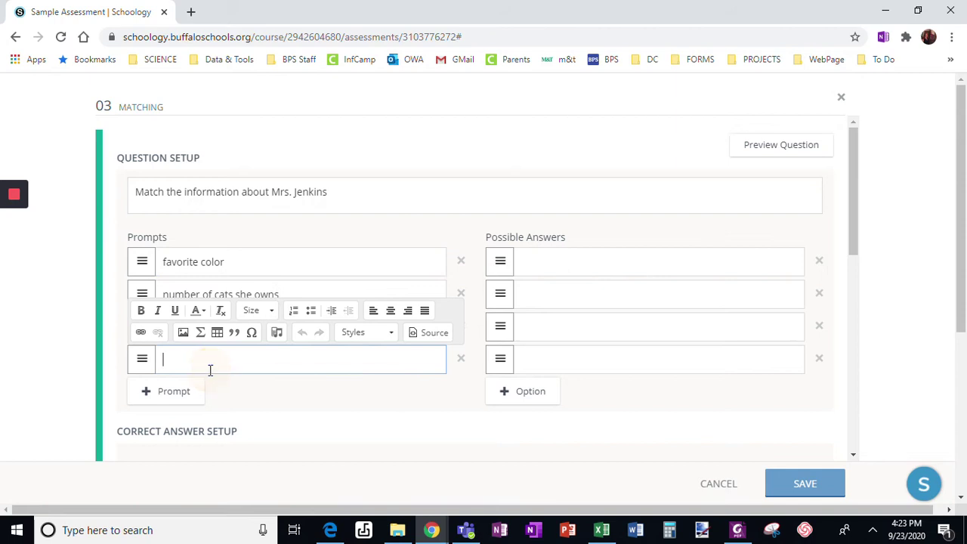
pyautogui.write('number of children living at home')
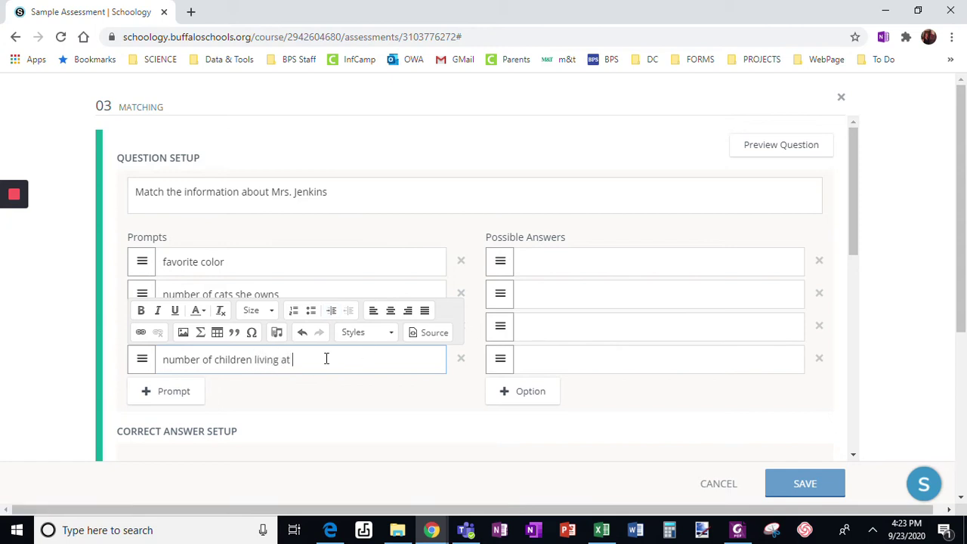
pyautogui.click(566, 265)
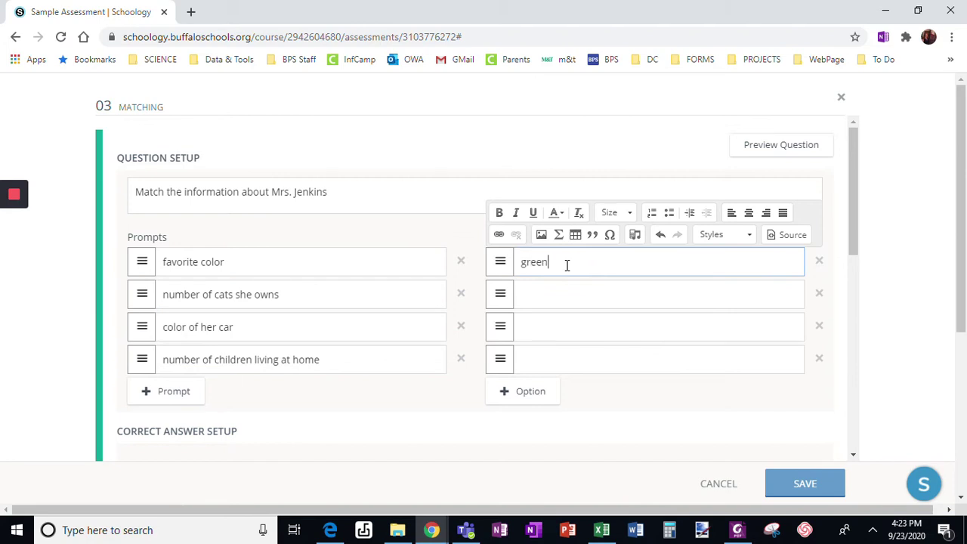
# Step: Fill in the remaining possible answers: four, gray and three
pyautogui.click(562, 293)
pyautogui.write('four')
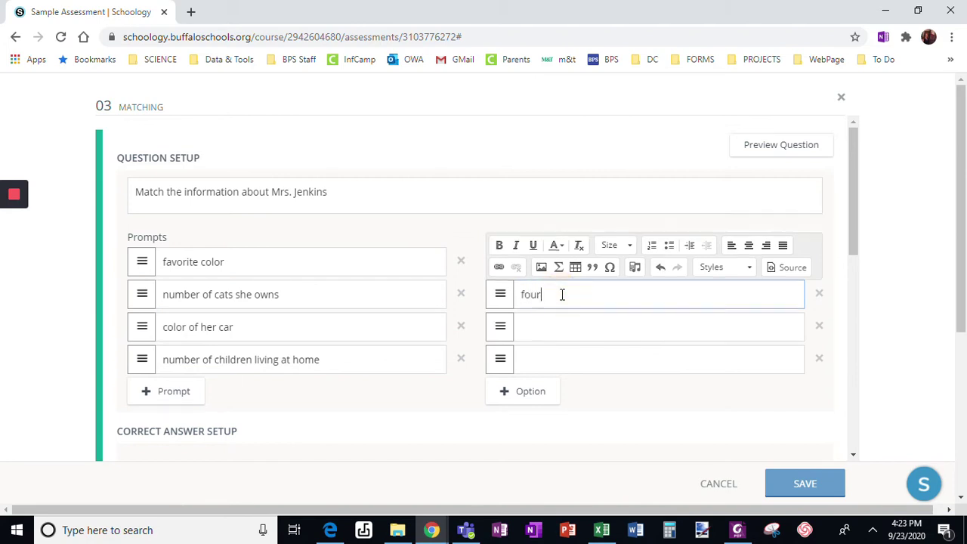
pyautogui.click(548, 324)
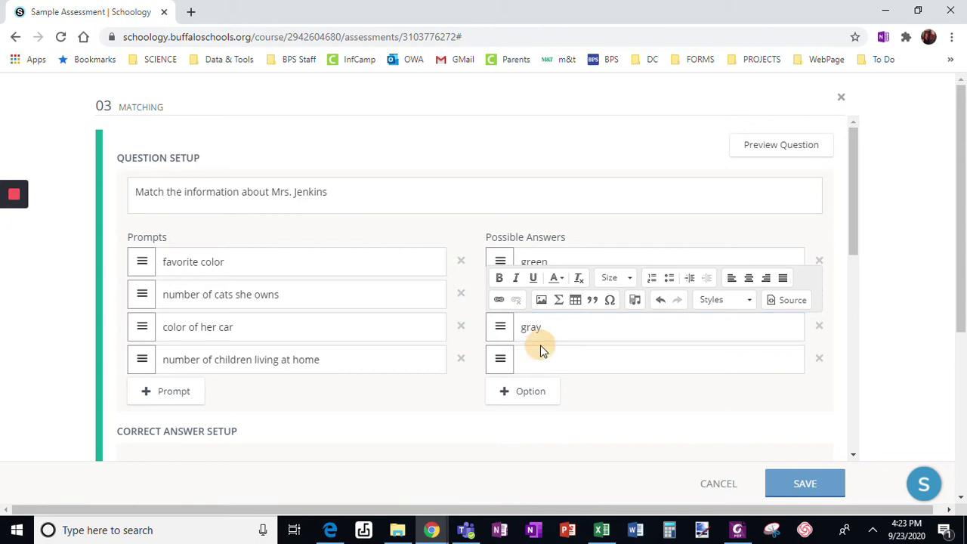
pyautogui.click(539, 352)
pyautogui.write('three')
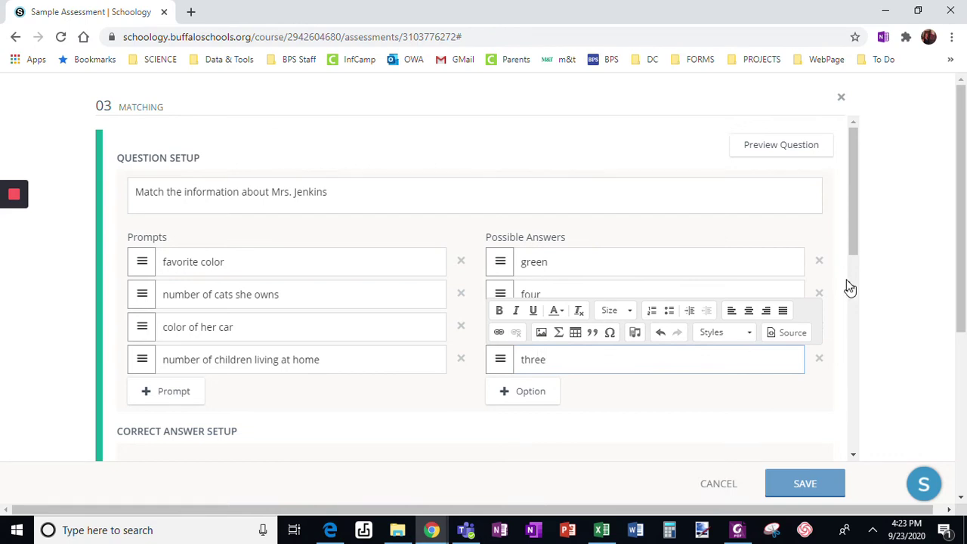
# Step: Pair green with favorite color, four with cats, gray with car, and three with children
pyautogui.moveTo(852, 235); pyautogui.dragTo(845, 343)
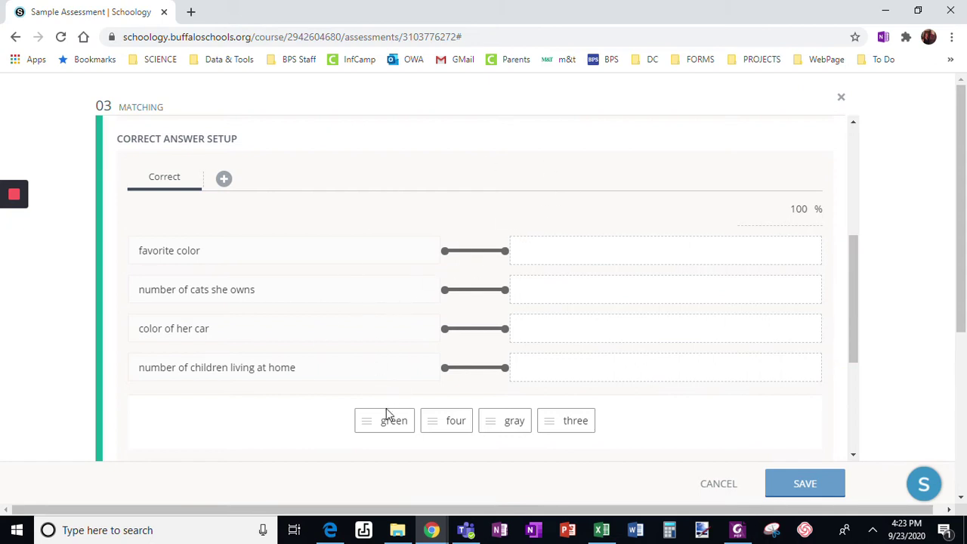
pyautogui.moveTo(381, 417); pyautogui.dragTo(546, 259)
pyautogui.moveTo(415, 420); pyautogui.dragTo(537, 330)
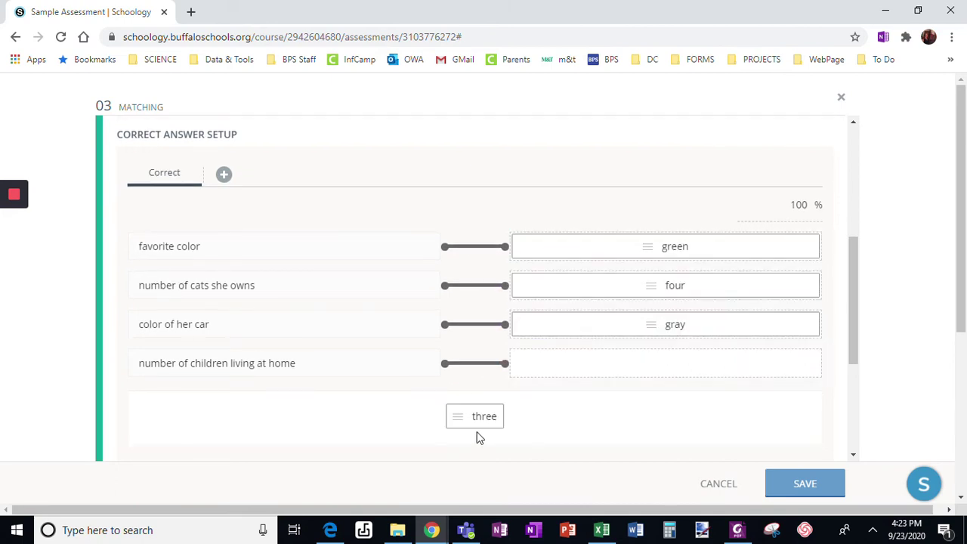
pyautogui.moveTo(474, 417); pyautogui.dragTo(544, 367)
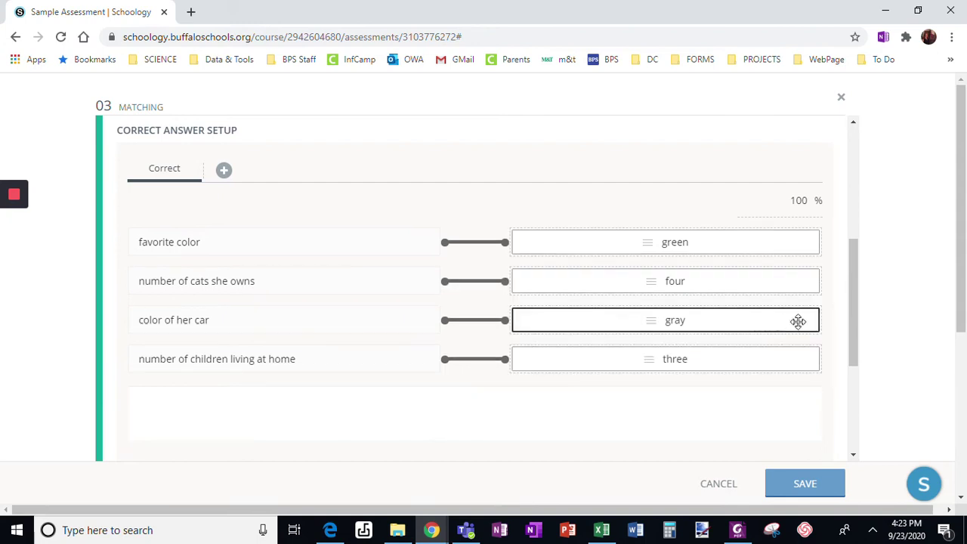
pyautogui.moveTo(850, 319); pyautogui.dragTo(858, 220)
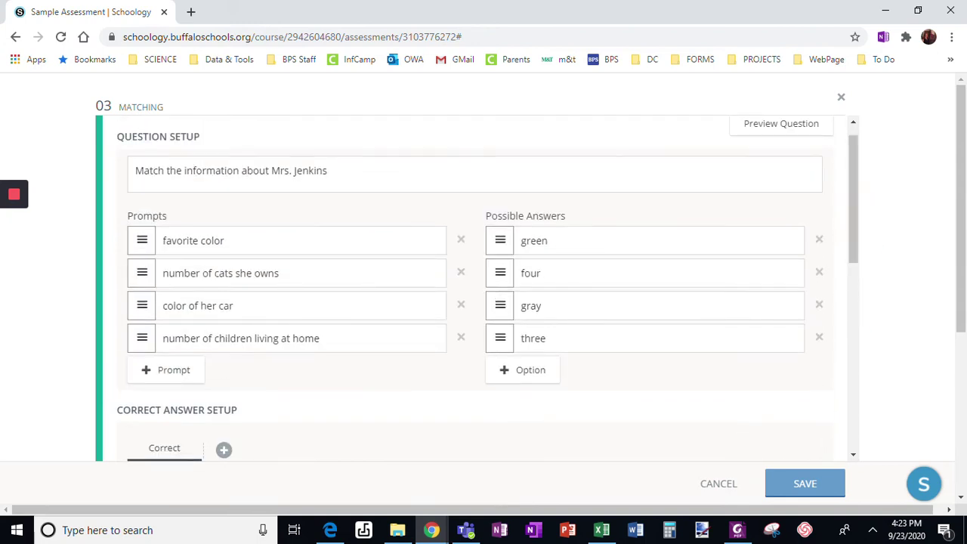
# Step: Reorder so 'color of her car' is the first prompt and 'three' tops the possible answers
pyautogui.moveTo(140, 305); pyautogui.dragTo(138, 274)
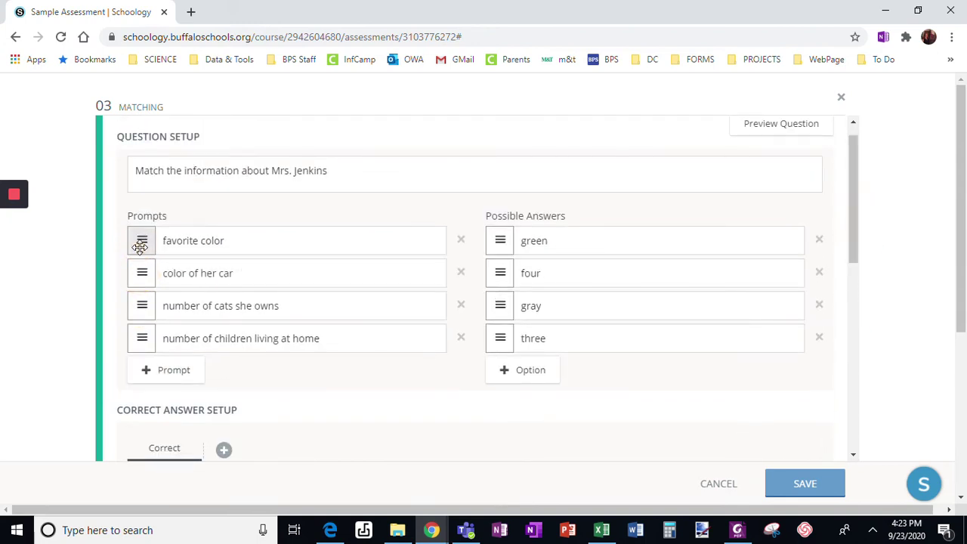
pyautogui.moveTo(140, 240); pyautogui.dragTo(142, 304)
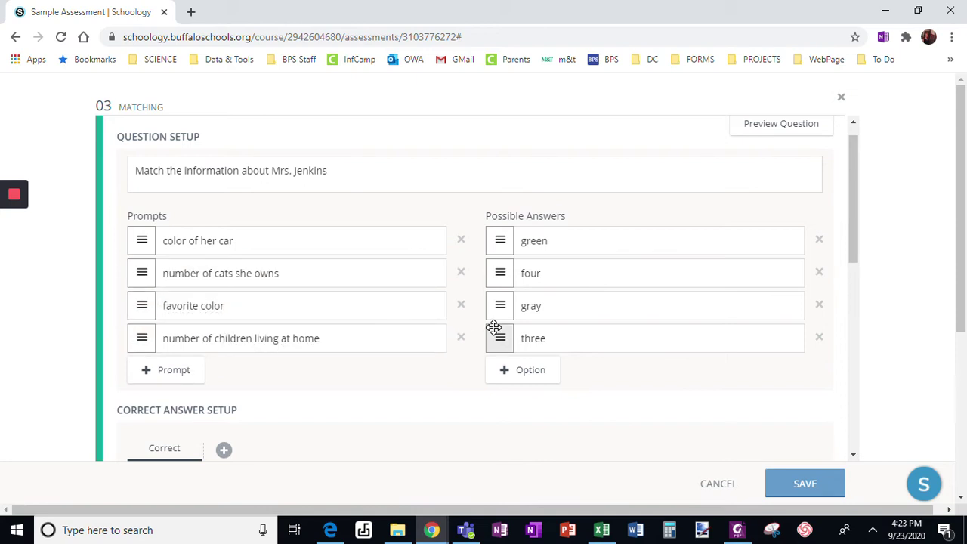
pyautogui.moveTo(496, 336); pyautogui.dragTo(492, 231)
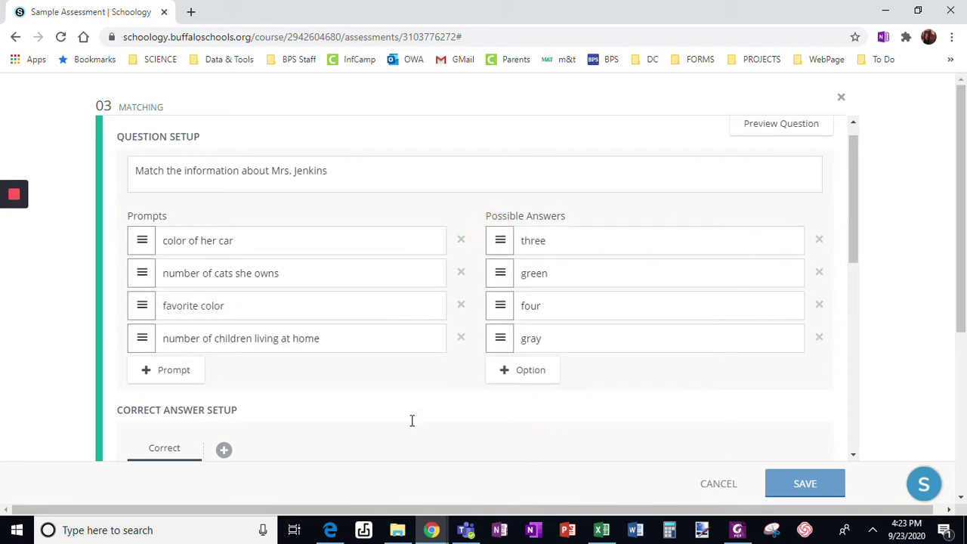
pyautogui.moveTo(857, 238); pyautogui.dragTo(824, 431)
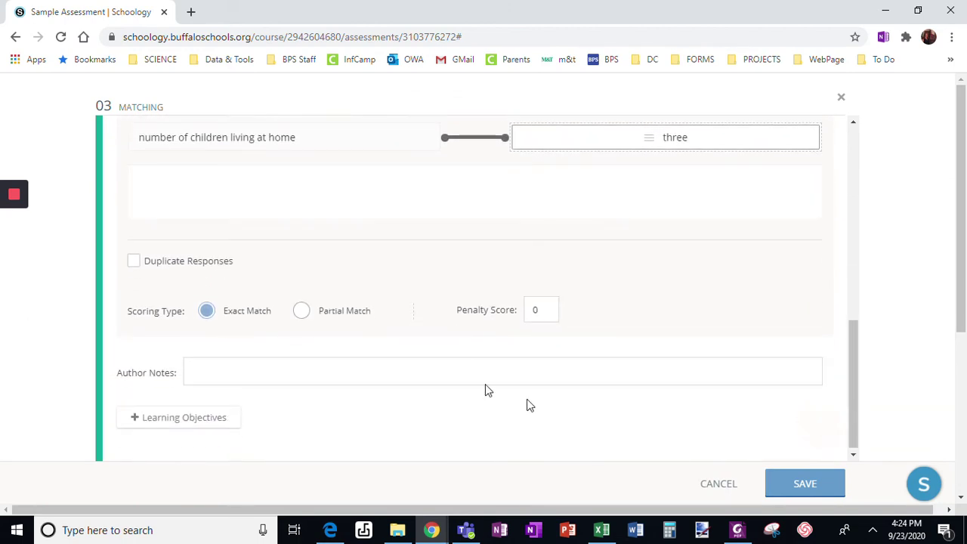
# Step: Set scoring to Partial Match and enable Duplicate Responses
pyautogui.click(308, 311)
pyautogui.click(853, 369)
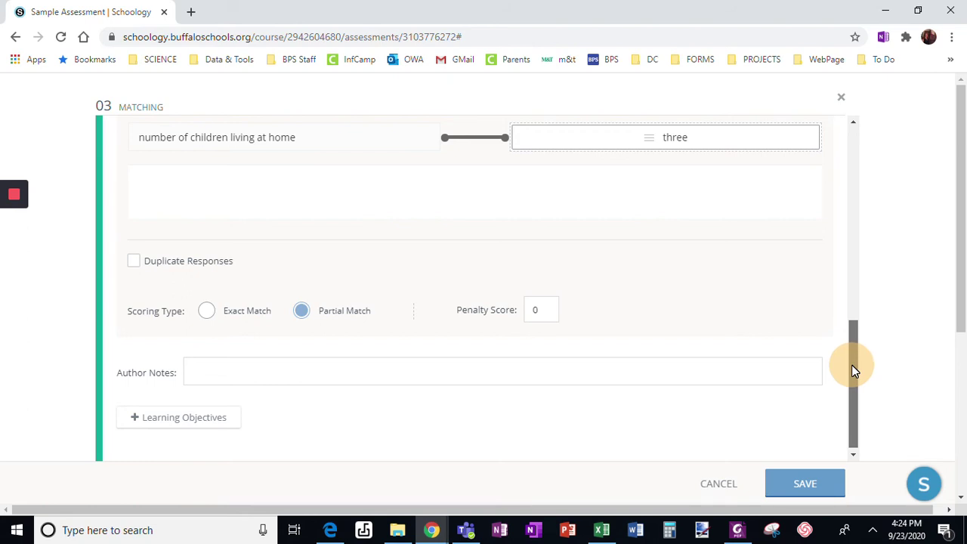
pyautogui.moveTo(851, 365)
pyautogui.mouseDown()
pyautogui.moveTo(826, 179)
pyautogui.moveTo(838, 369)
pyautogui.mouseUp()
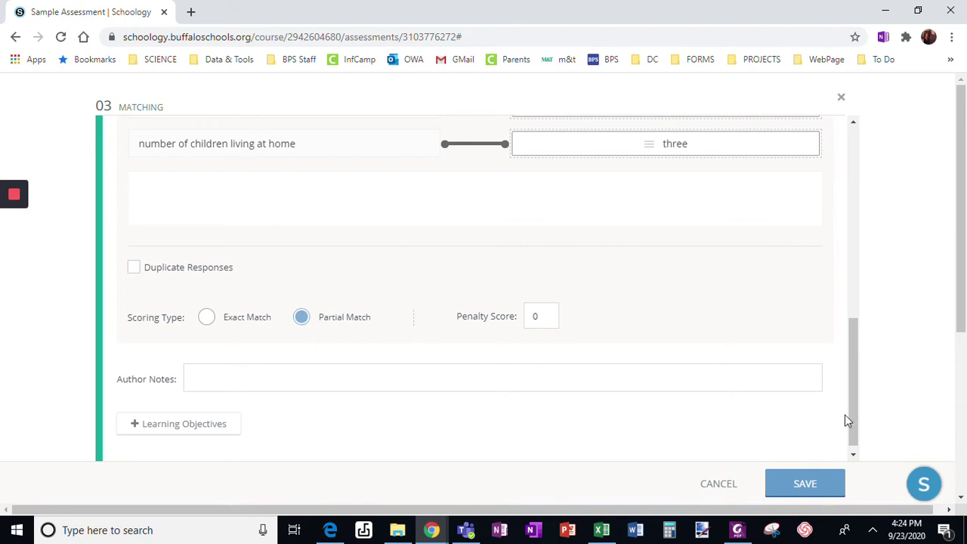
pyautogui.moveTo(847, 380); pyautogui.dragTo(842, 429)
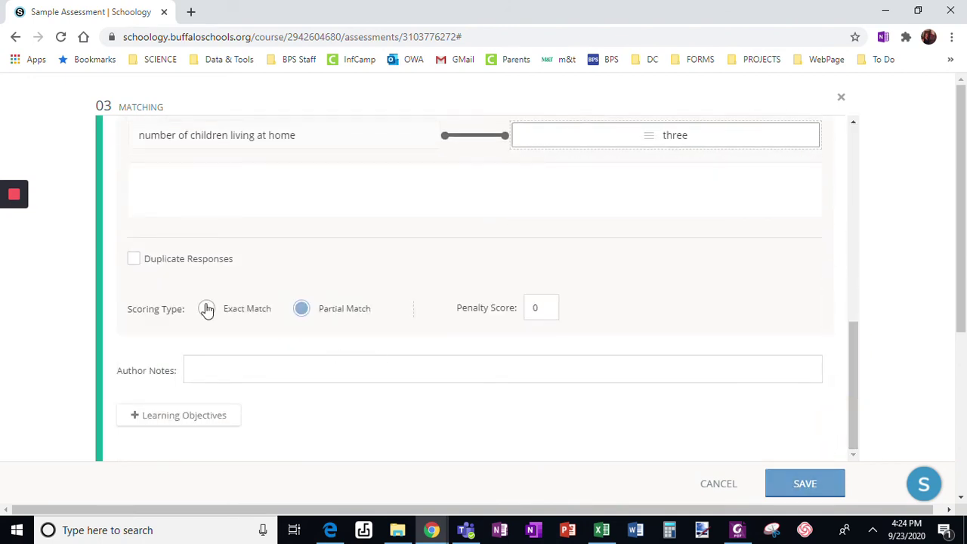
pyautogui.click(135, 259)
# Step: Test reusing green for color of her car, then restore gray as that match
pyautogui.moveTo(851, 407); pyautogui.dragTo(851, 345)
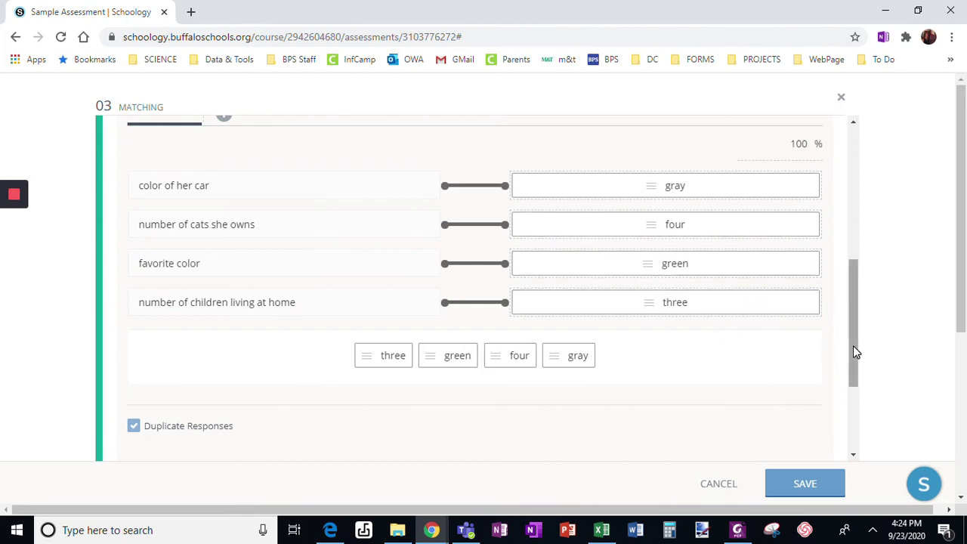
pyautogui.moveTo(853, 345)
pyautogui.mouseDown()
pyautogui.moveTo(856, 251)
pyautogui.moveTo(865, 344)
pyautogui.mouseUp()
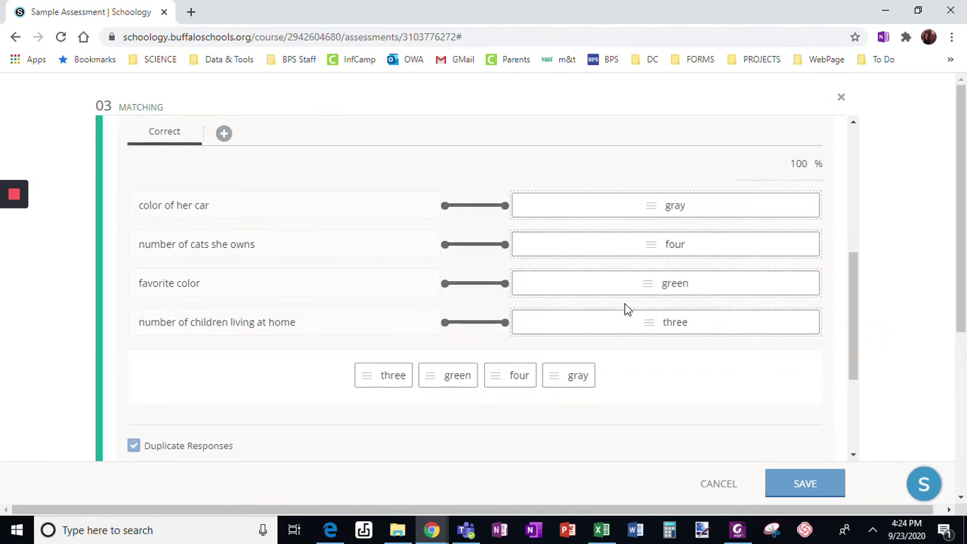
pyautogui.moveTo(612, 203); pyautogui.dragTo(641, 372)
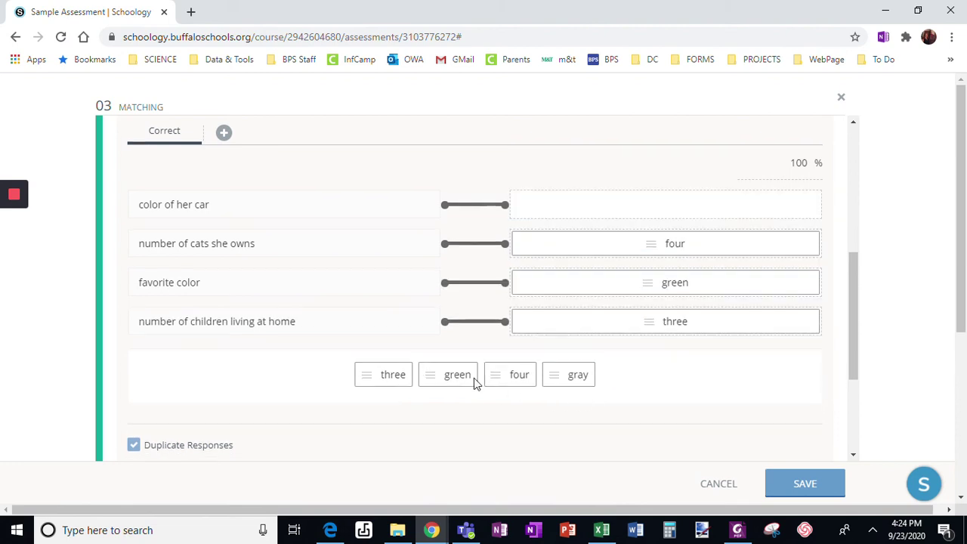
pyautogui.moveTo(458, 375); pyautogui.dragTo(593, 193)
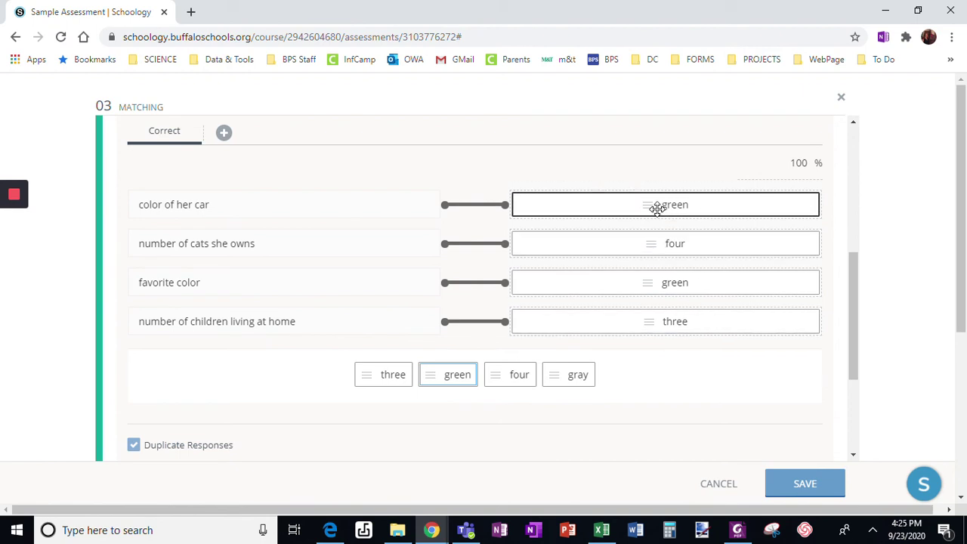
pyautogui.moveTo(657, 208); pyautogui.dragTo(595, 198)
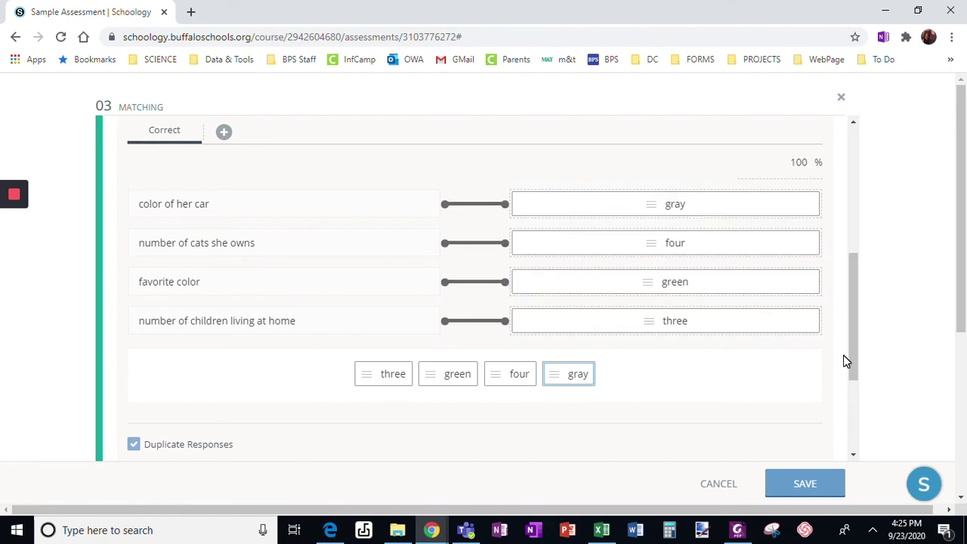
pyautogui.moveTo(854, 326); pyautogui.dragTo(852, 181)
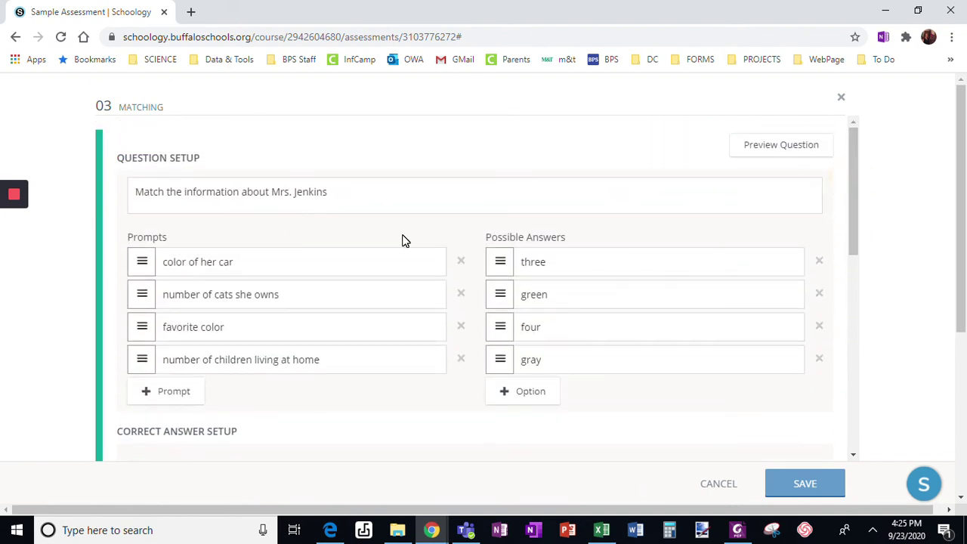
# Step: Preview the question as a student and try dragging the green answer into a slot
pyautogui.click(853, 213)
pyautogui.moveTo(852, 213); pyautogui.dragTo(864, 415)
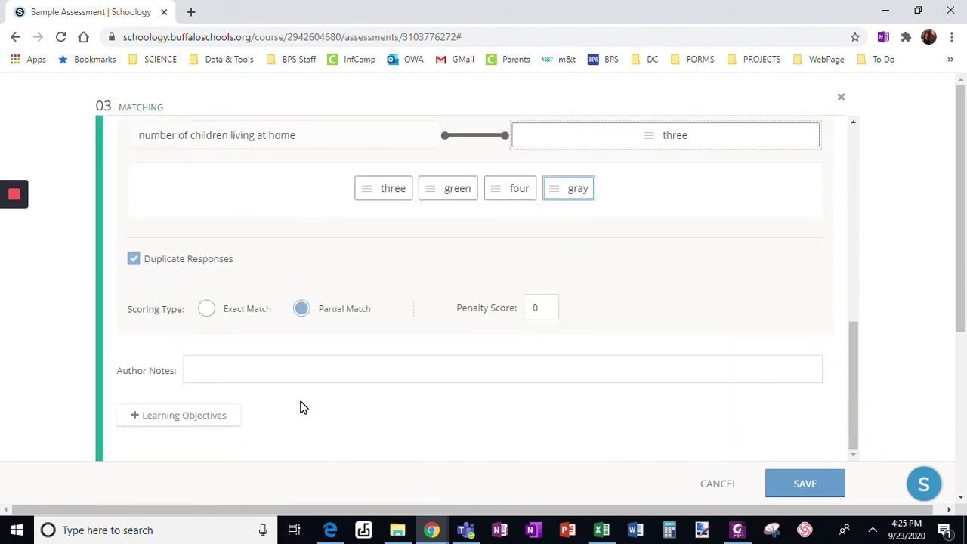
pyautogui.moveTo(849, 379); pyautogui.dragTo(845, 191)
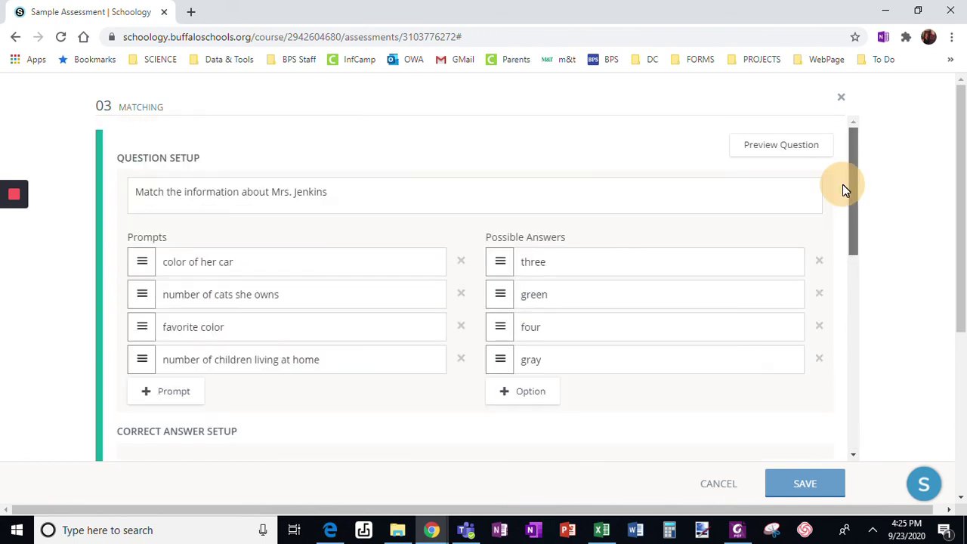
pyautogui.click(761, 157)
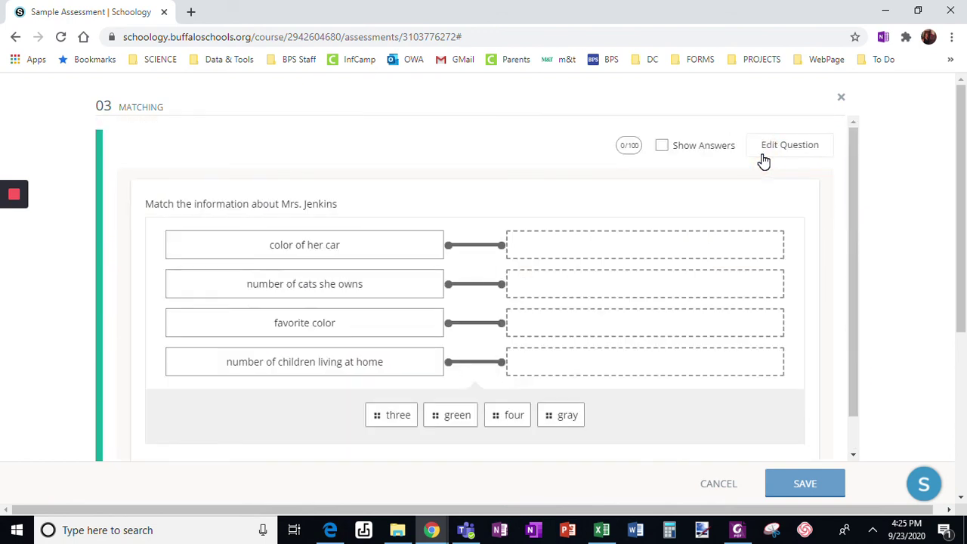
pyautogui.moveTo(431, 412)
pyautogui.mouseDown()
pyautogui.moveTo(524, 296)
pyautogui.moveTo(458, 406)
pyautogui.moveTo(444, 410)
pyautogui.mouseUp()
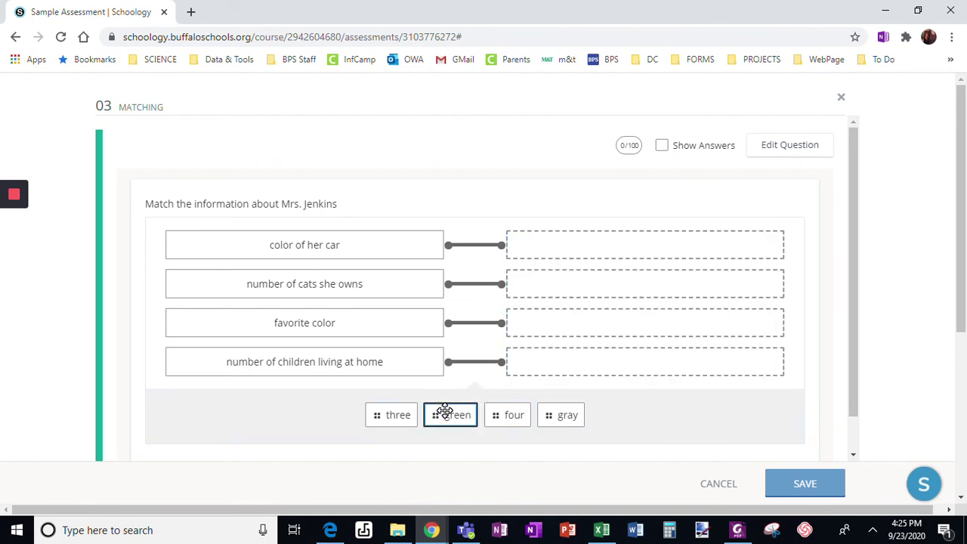
# Step: Go back to editing and turn off Duplicate Responses, keeping Partial Match scoring
pyautogui.click(794, 150)
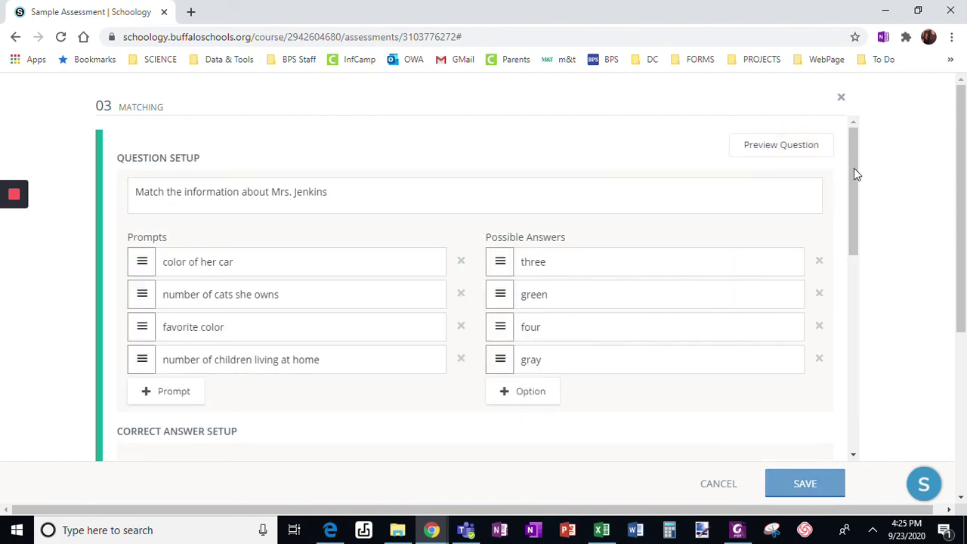
pyautogui.moveTo(853, 174); pyautogui.dragTo(816, 382)
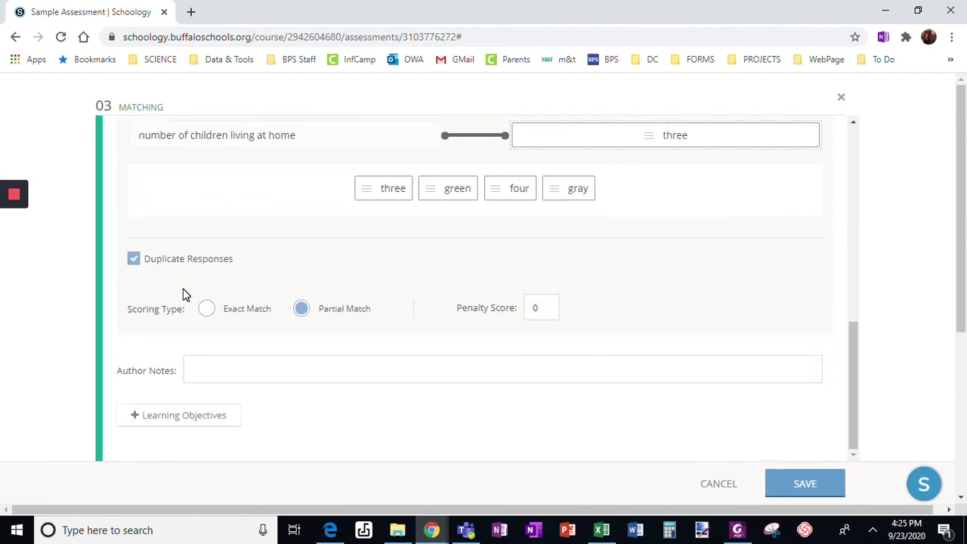
pyautogui.click(130, 261)
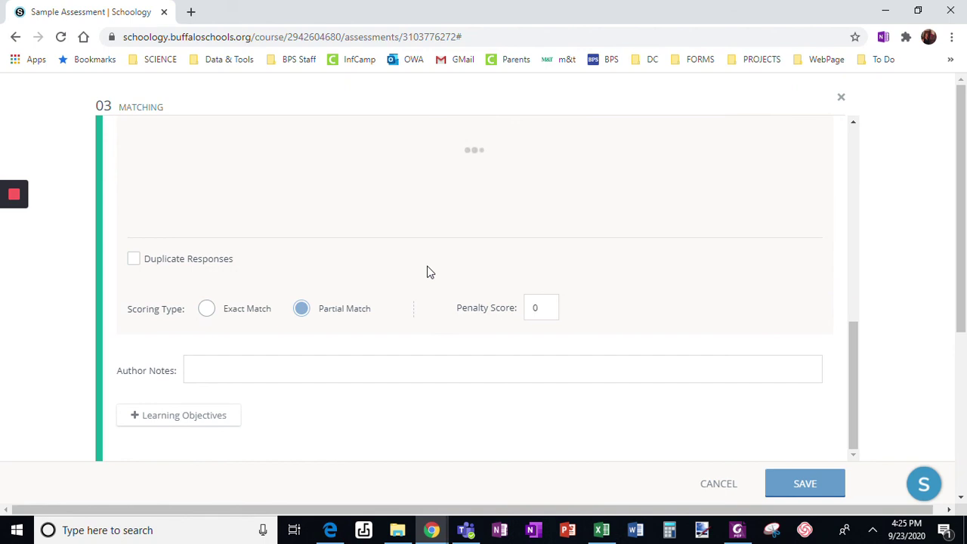